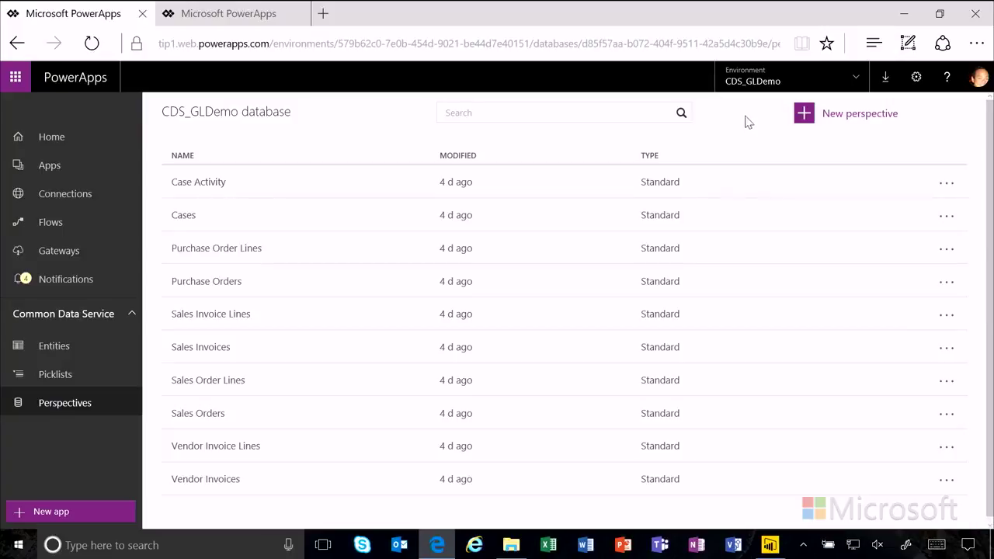
# Step: Start a new perspective in the CDS_GLDemo database with FlooringEstimates as its root entity
pyautogui.click(802, 118)
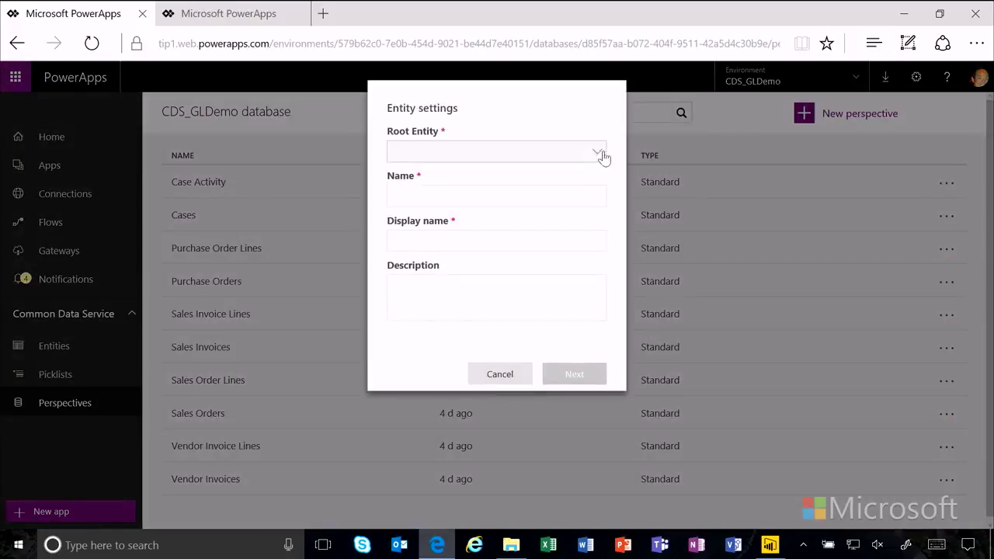
pyautogui.click(595, 155)
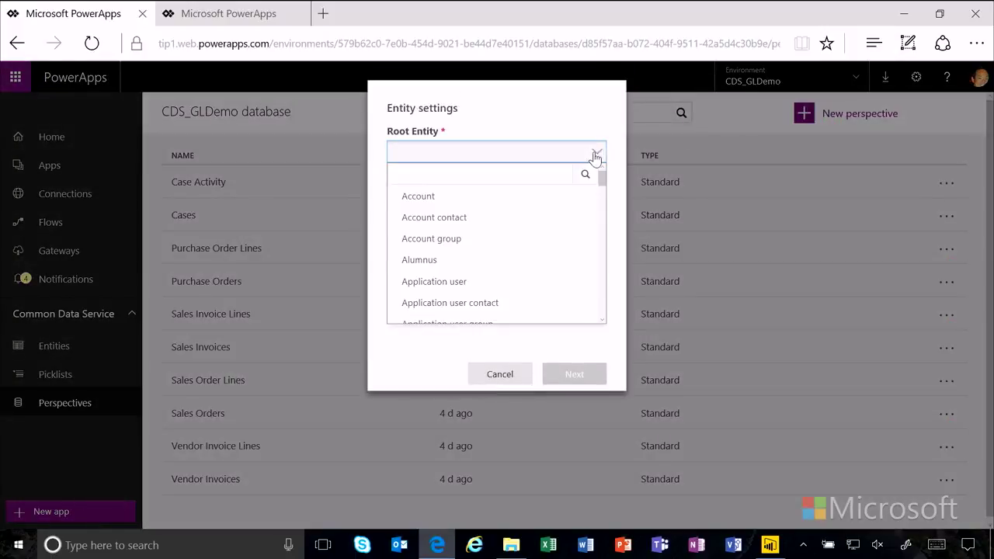
pyautogui.click(517, 172)
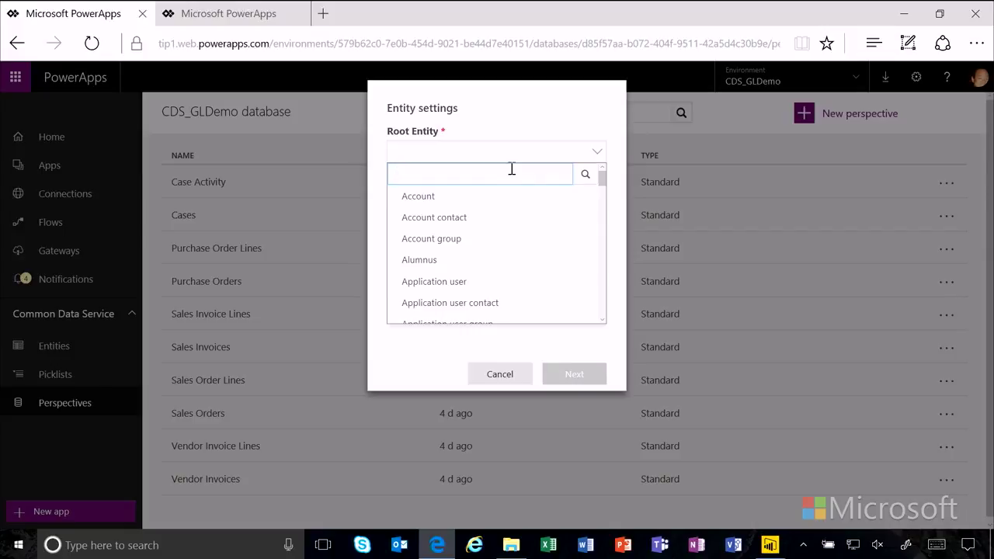
pyautogui.write('Floorin')
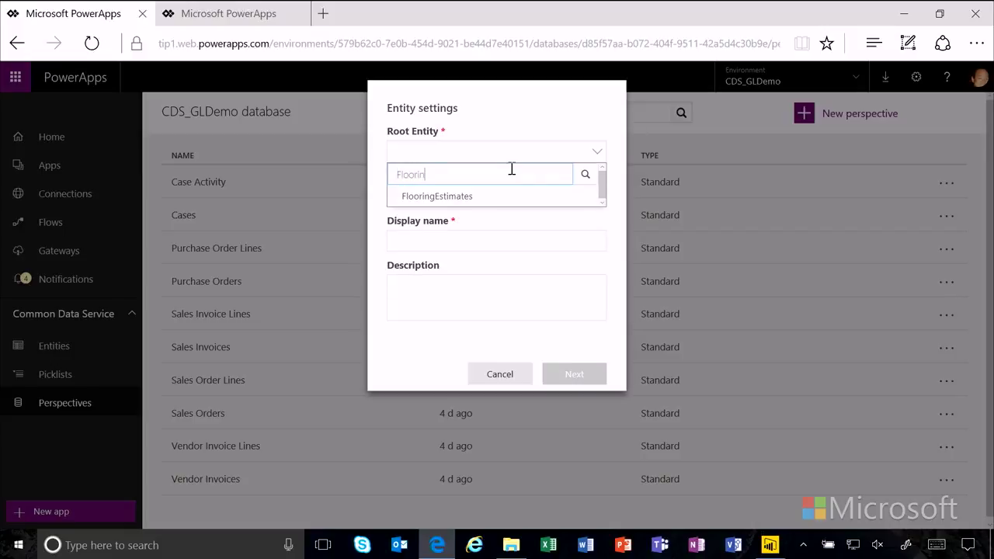
pyautogui.click(478, 202)
# Step: Name the perspective FlooringEstimates with the display name Flooring Estimates, and continue to its related entities
pyautogui.click(478, 204)
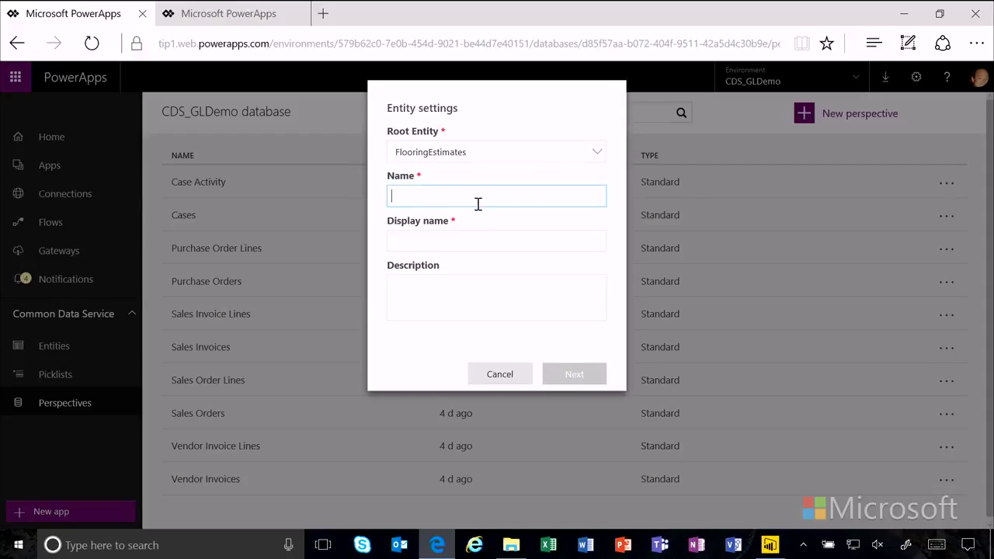
pyautogui.write('FlooringEstimates')
pyautogui.press('Tab')
pyautogui.write('Floorin')
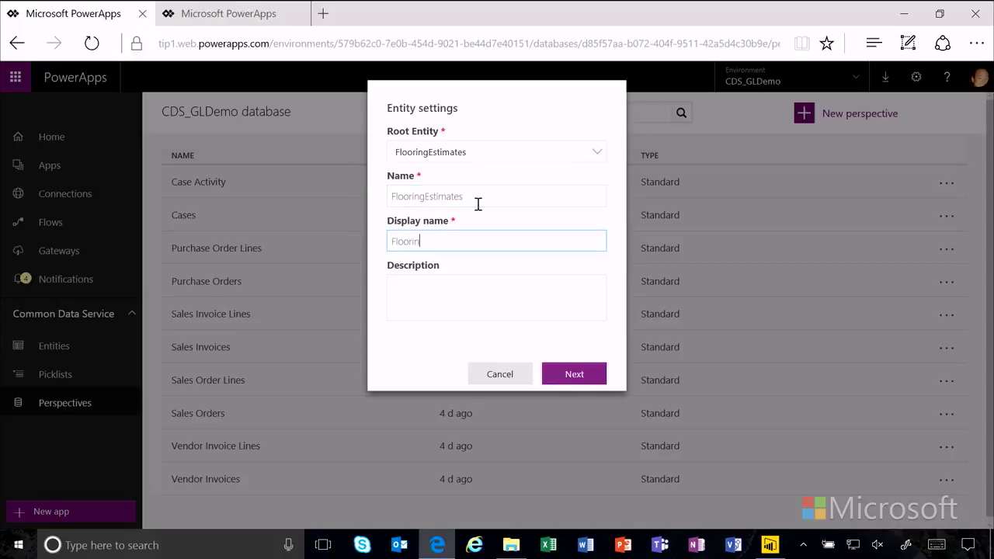
pyautogui.write('g Em')
pyautogui.write('timates')
pyautogui.click(575, 375)
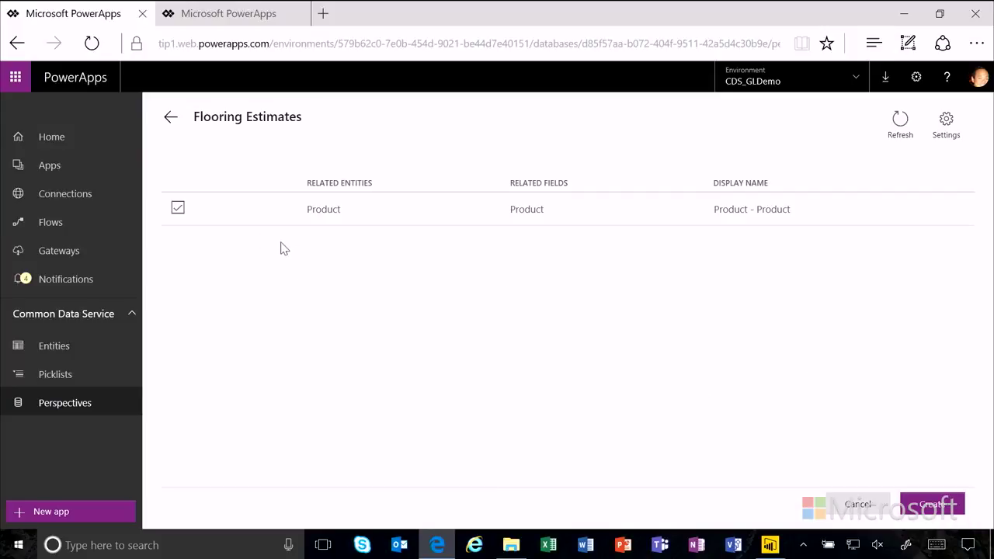
# Step: Include the related Product entity and create the Flooring Estimates perspective
pyautogui.click(178, 212)
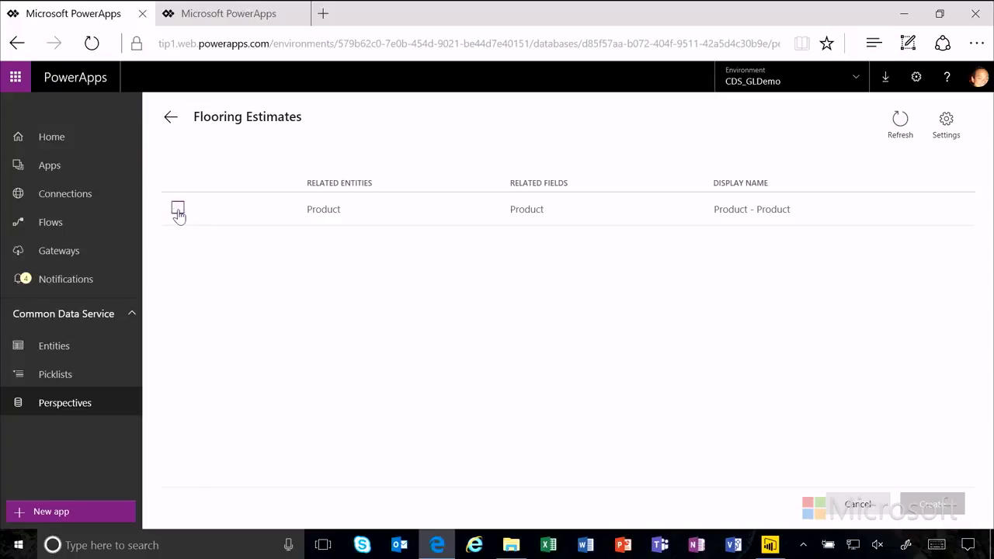
pyautogui.click(178, 211)
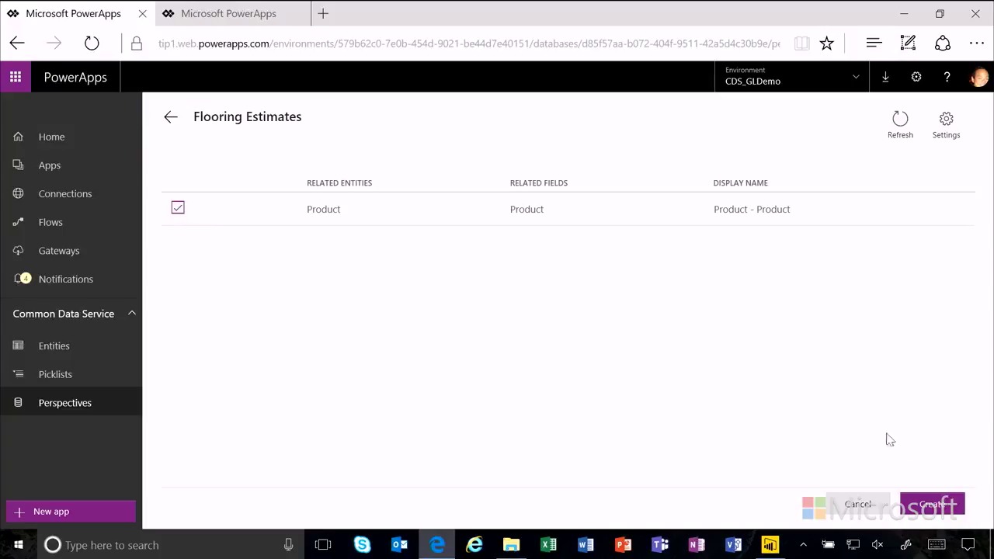
pyautogui.click(937, 502)
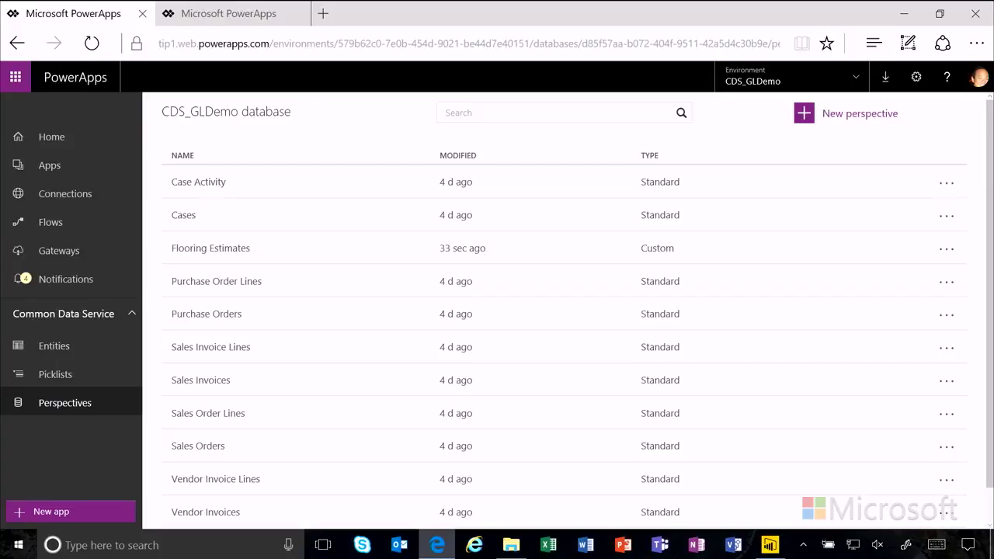
# Step: Switch to Power BI Desktop and connect to the Common Data Service (Beta) online service as a data source
pyautogui.click(770, 546)
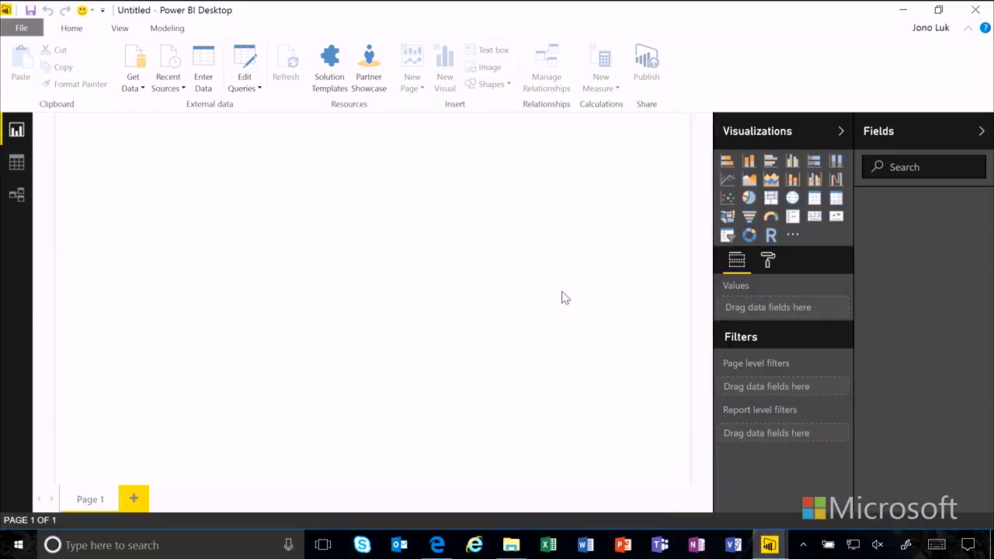
pyautogui.click(133, 87)
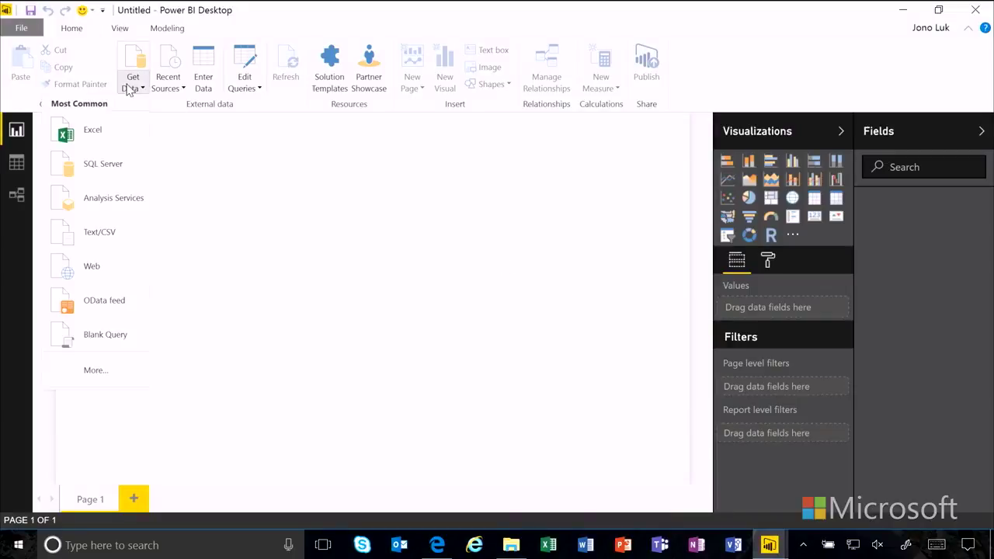
pyautogui.click(122, 370)
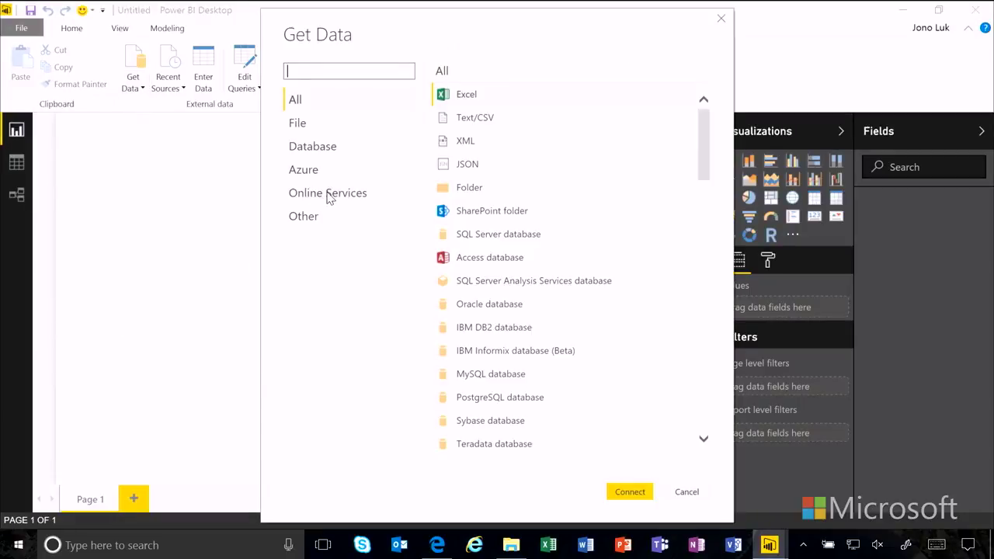
pyautogui.click(329, 197)
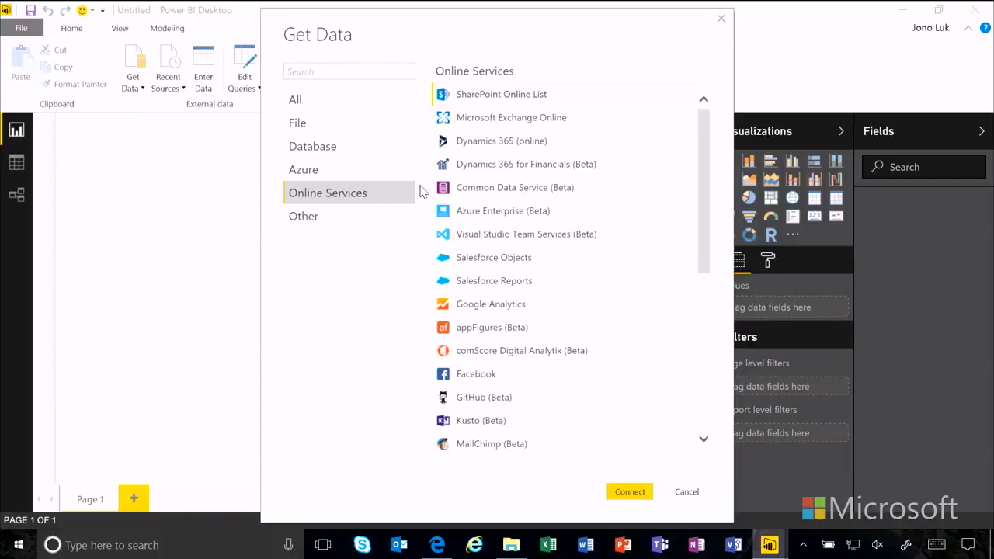
pyautogui.click(492, 190)
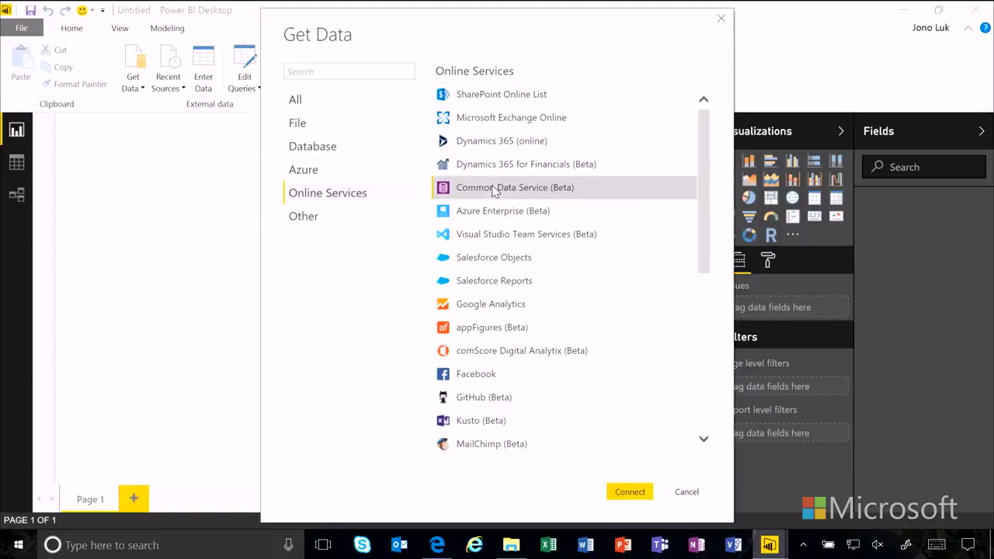
pyautogui.click(628, 492)
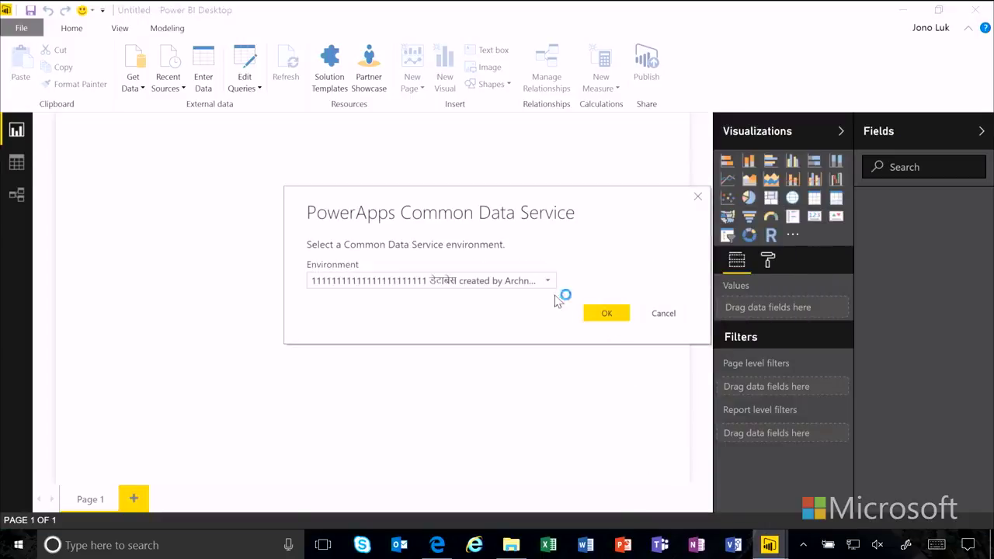
# Step: Choose the CDS_GLDemo database as the Common Data Service environment
pyautogui.click(541, 283)
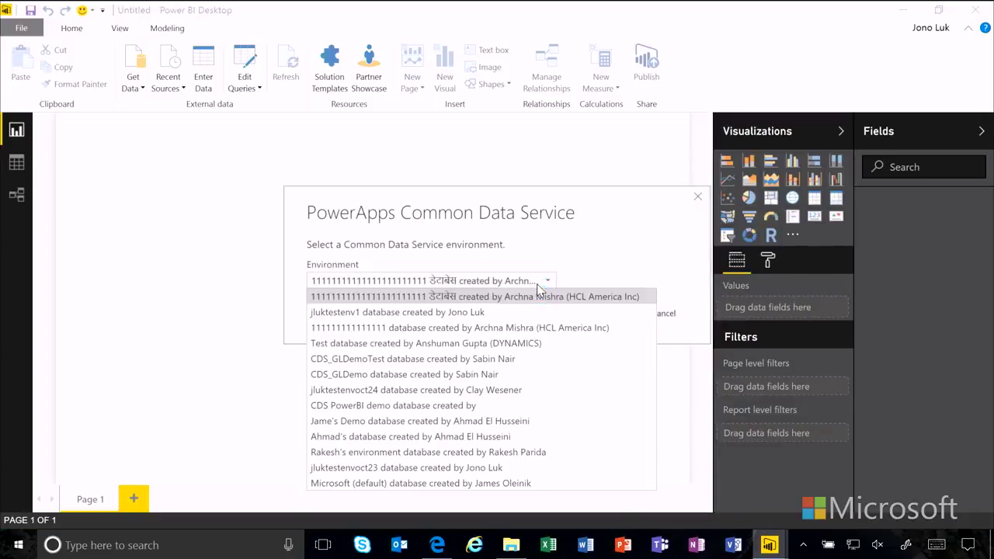
pyautogui.click(475, 375)
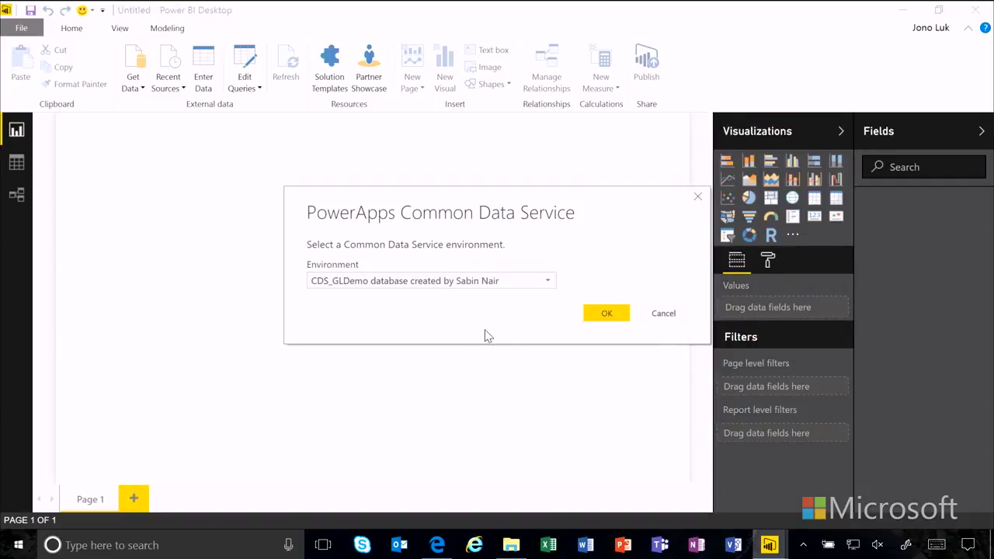
pyautogui.click(607, 314)
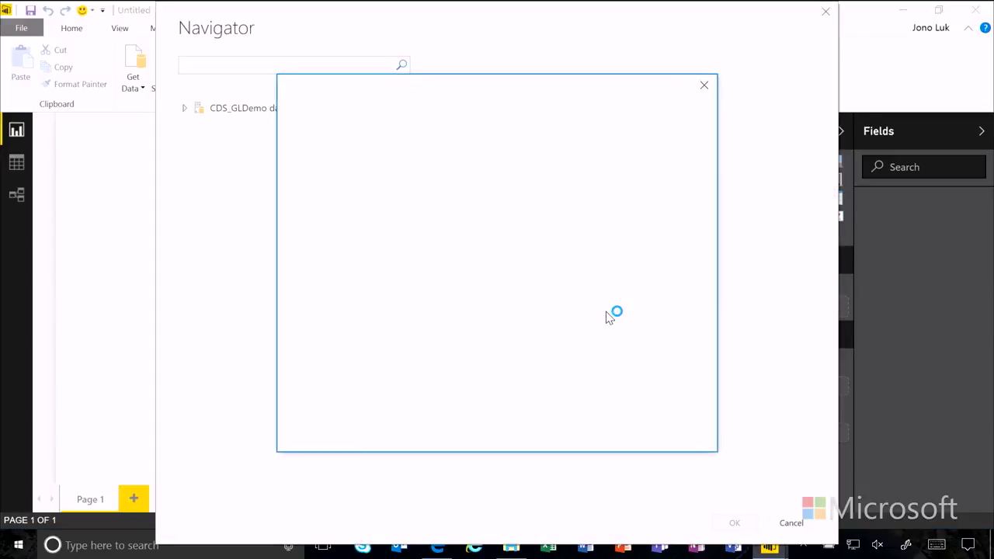
# Step: Expand the CDS_GLDemo database down to its perspectives and load SalesOrders into the report
pyautogui.click(186, 110)
pyautogui.click(192, 129)
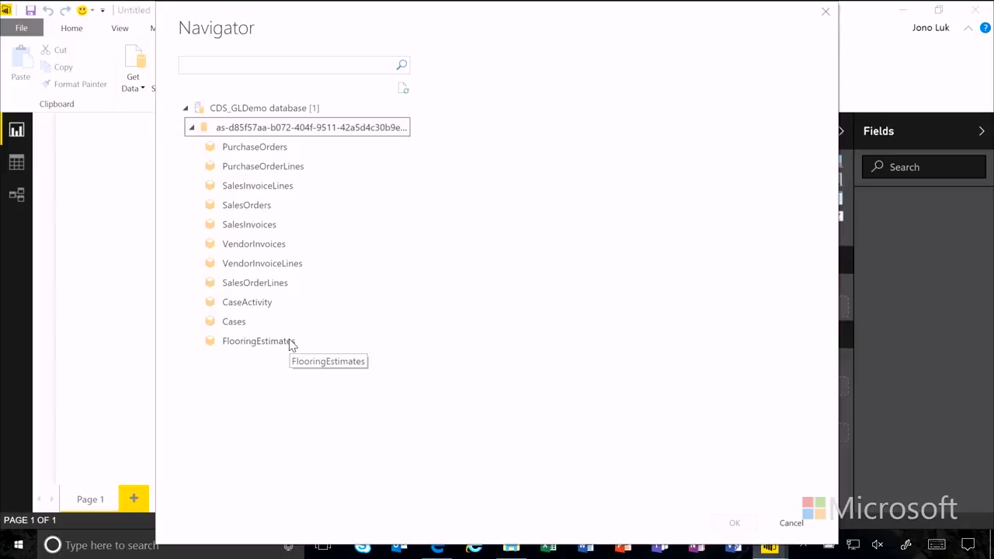
pyautogui.click(264, 208)
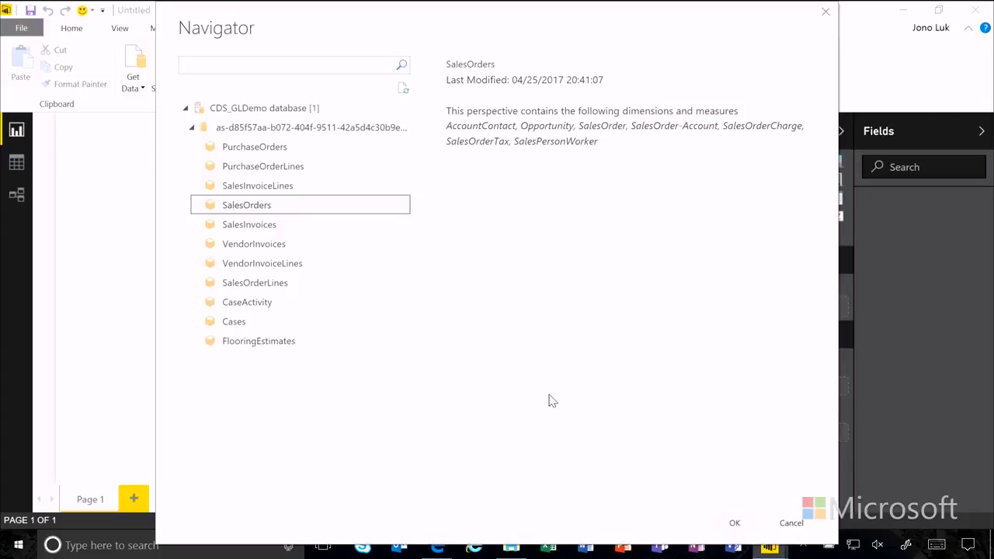
pyautogui.click(735, 523)
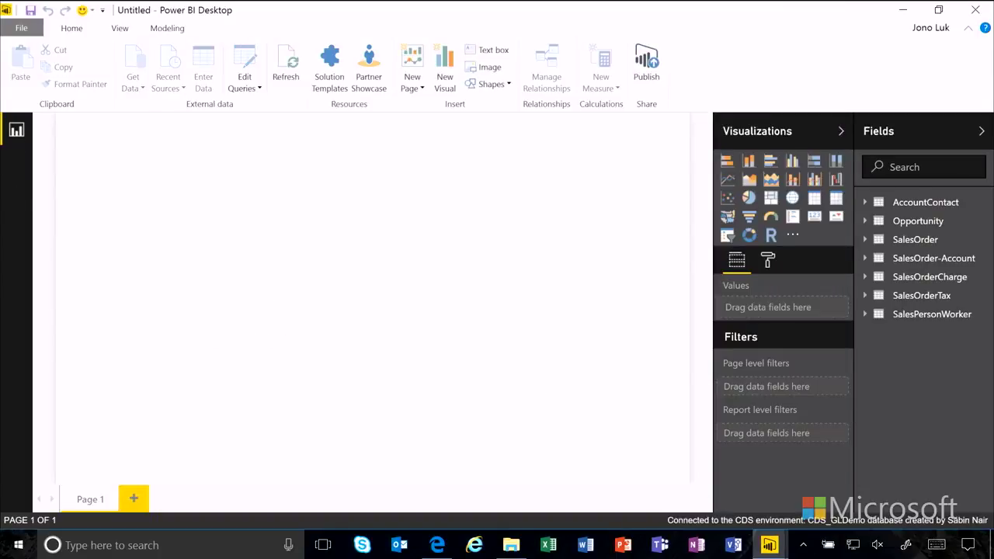
# Step: Examine the fields available in the SalesOrder and AccountContact tables
pyautogui.click(867, 242)
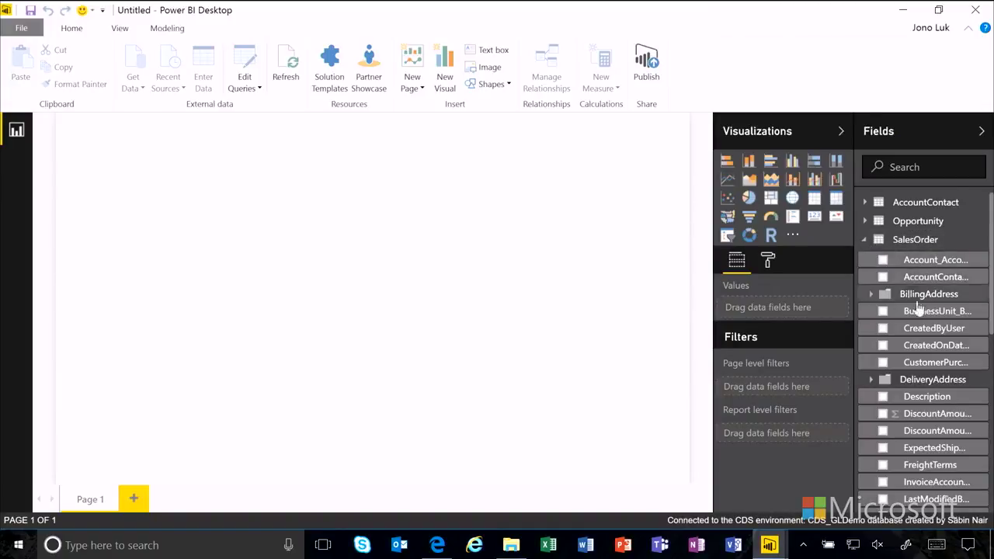
pyautogui.scroll(-5, 871, 424)
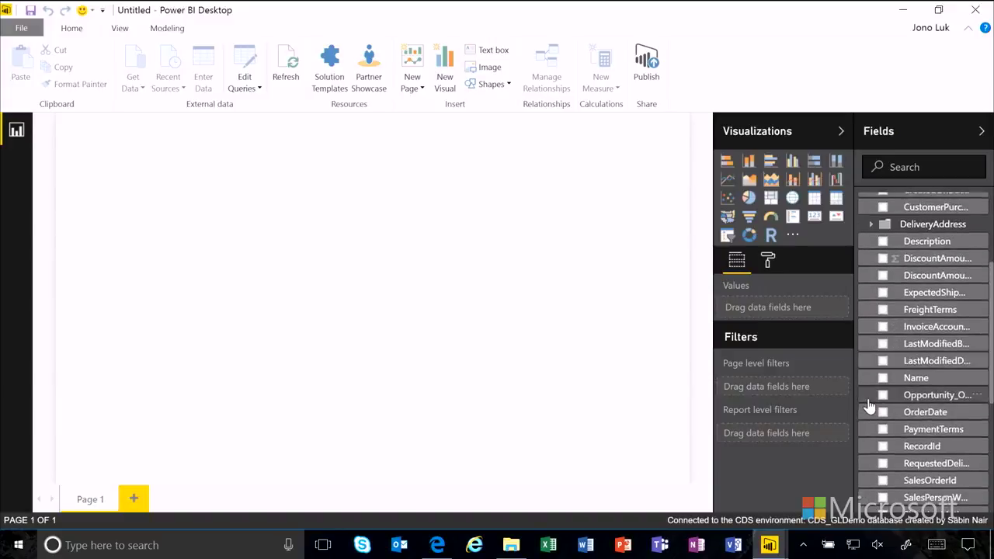
pyautogui.scroll(6, 874, 389)
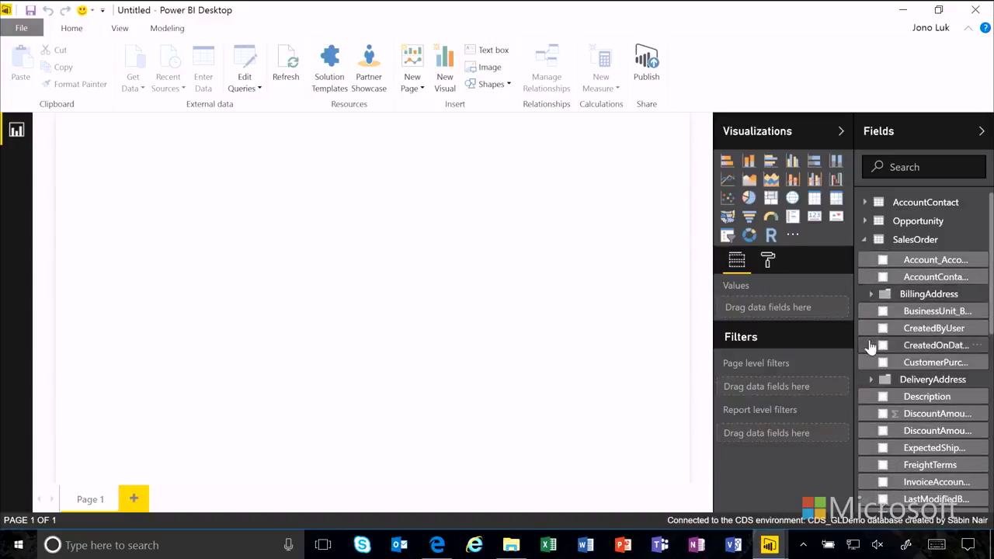
pyautogui.click(864, 202)
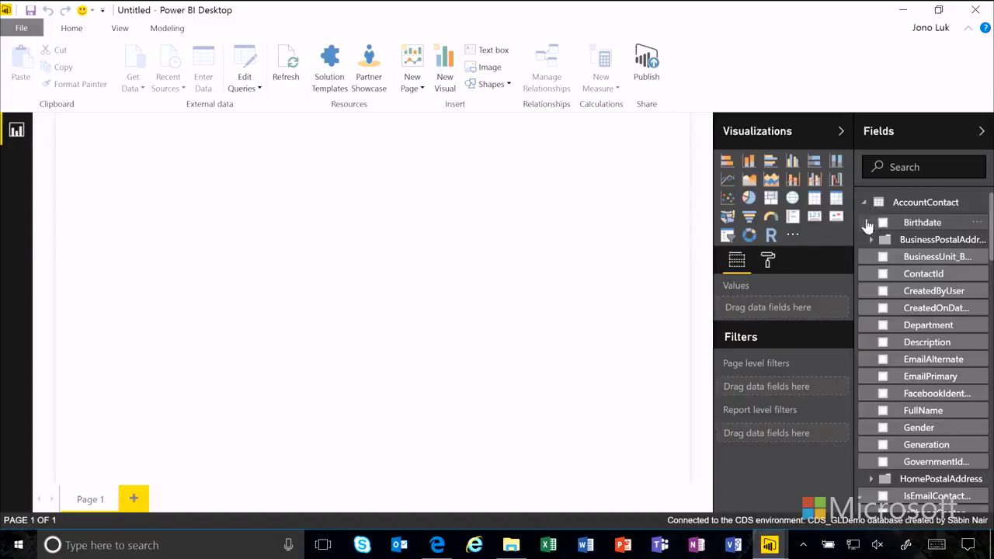
pyautogui.click(864, 202)
# Step: Build a table visual from Opportunity's EstimatedCloseDate, IndustryCode and Name fields, and widen it to fit the columns
pyautogui.click(865, 221)
pyautogui.scroll(-5, 882, 373)
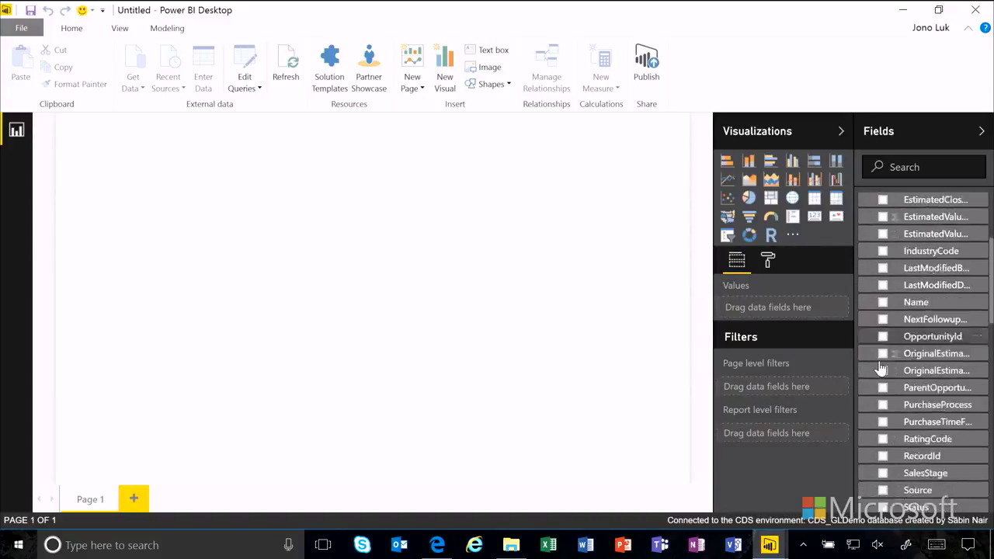
pyautogui.scroll(4, 882, 368)
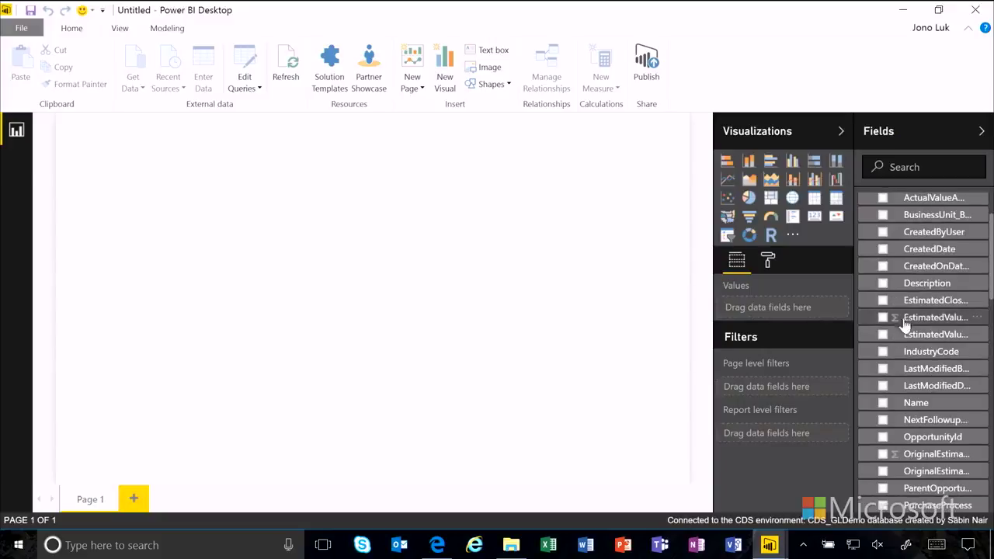
pyautogui.moveTo(915, 309); pyautogui.dragTo(439, 300)
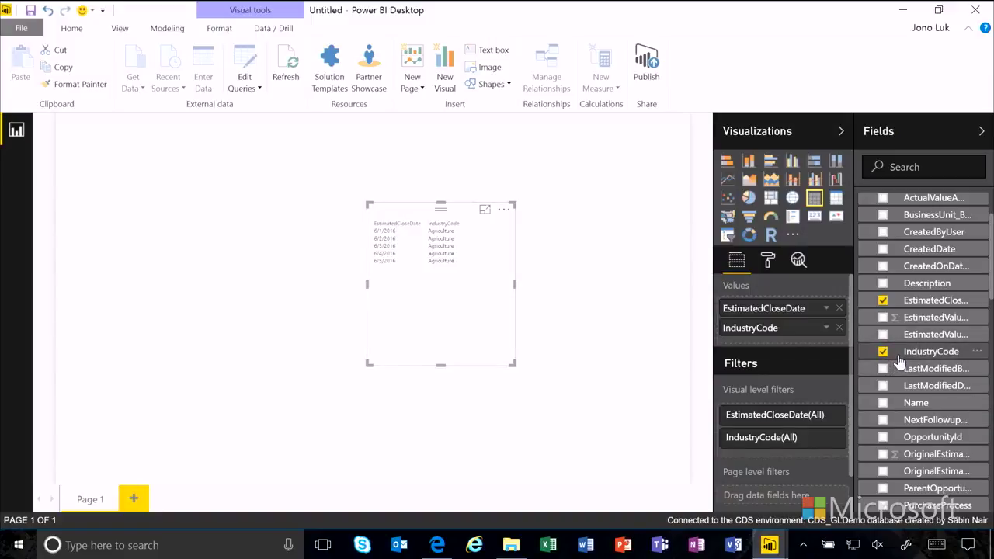
pyautogui.moveTo(909, 403); pyautogui.dragTo(518, 265)
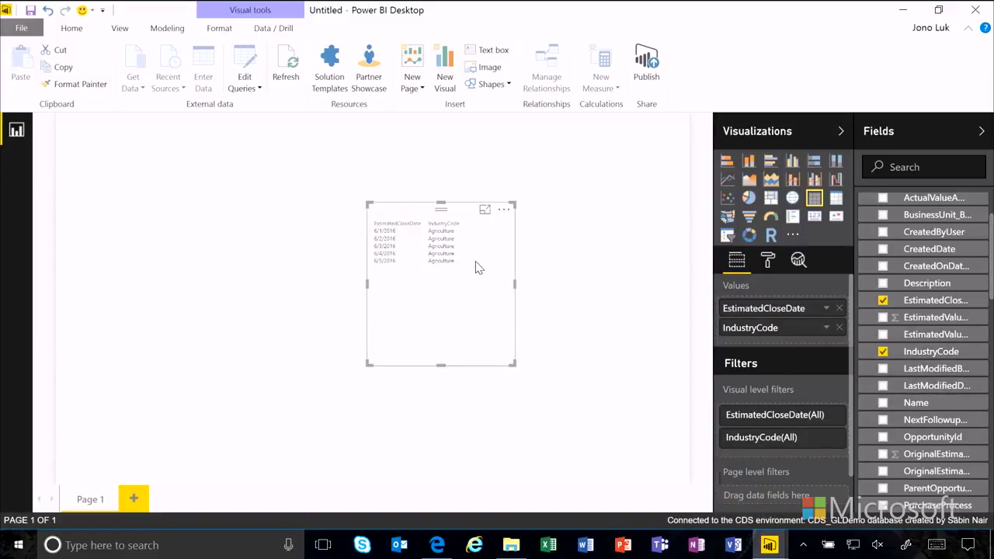
pyautogui.moveTo(515, 285); pyautogui.dragTo(555, 286)
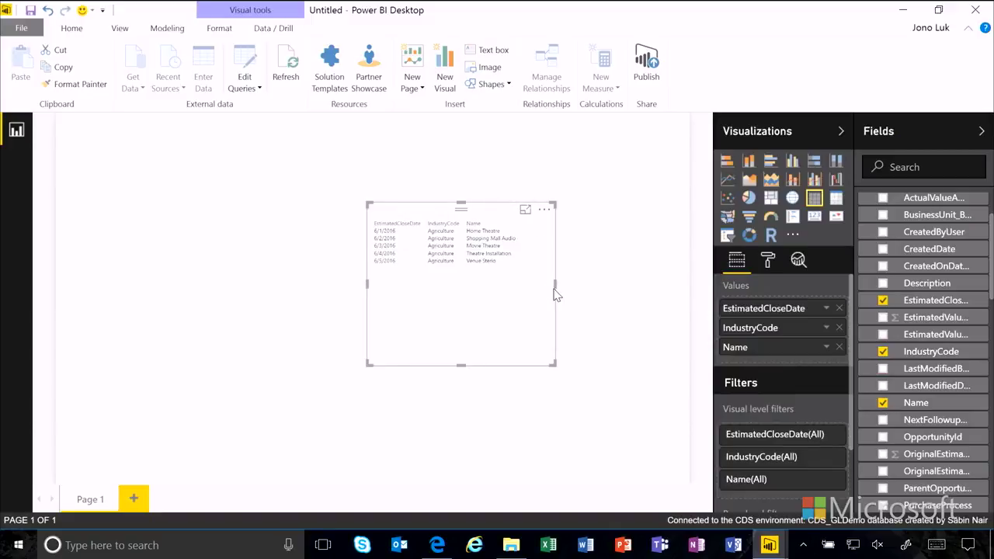